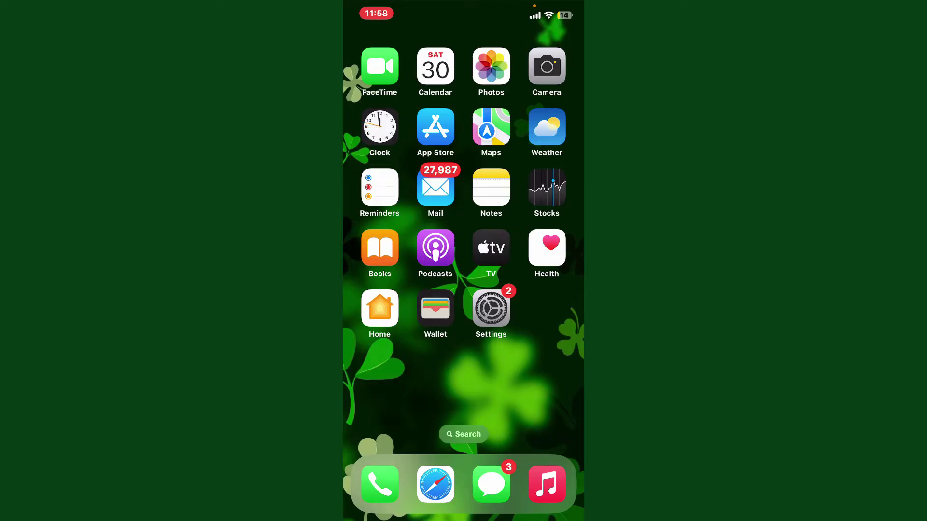
Search the App Store for 'us bank' and open the U.S. Bank Mobile Banking page.
{"action": "left_click", "coordinate": [435, 127]}
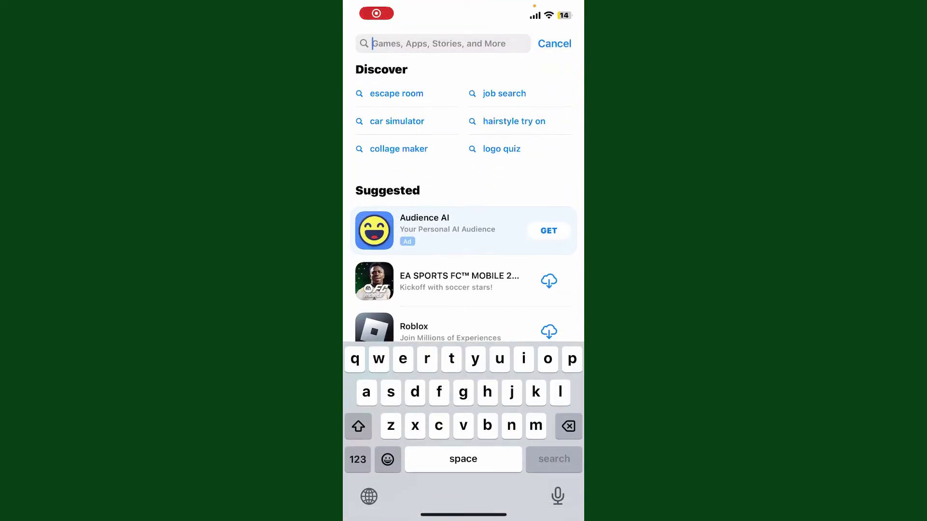
{"action": "type", "text": "us bank"}
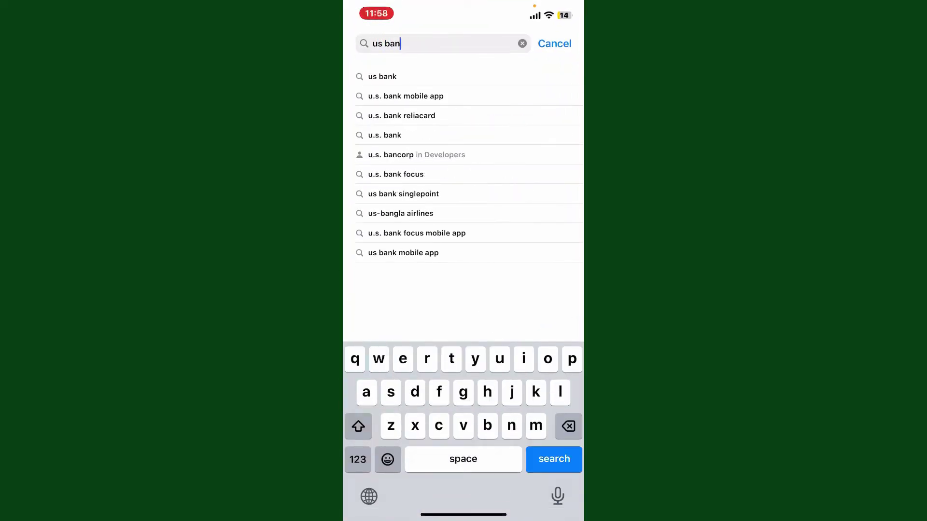
{"action": "key", "text": "Return"}
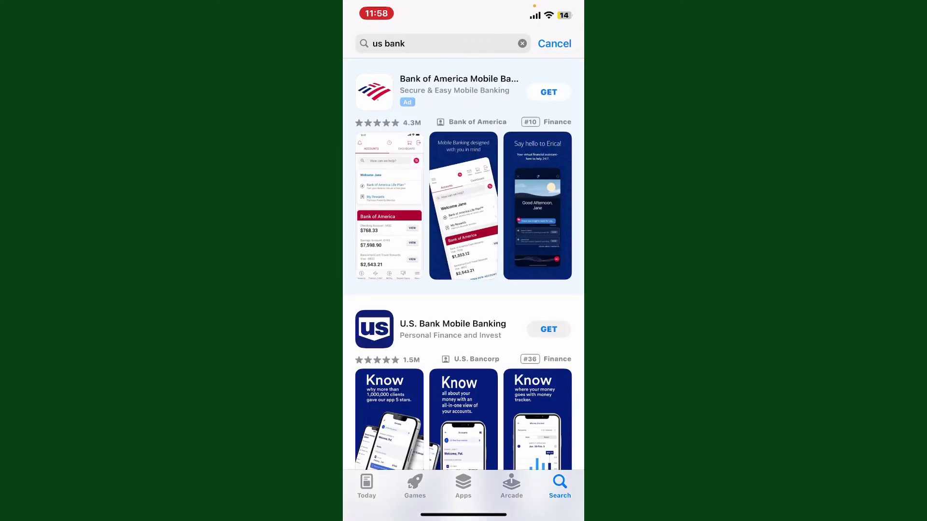
{"action": "left_click", "coordinate": [453, 329]}
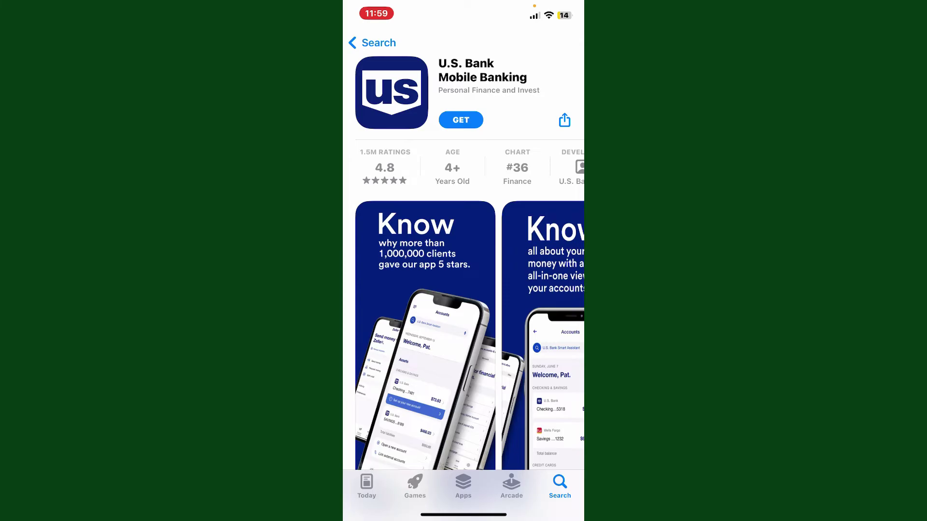
Swipe up from the U.S. Bank Mobile Banking page to return to the Home Screen.
{"action": "left_click_drag", "start_coordinate": [463, 515], "coordinate": [463, 326]}
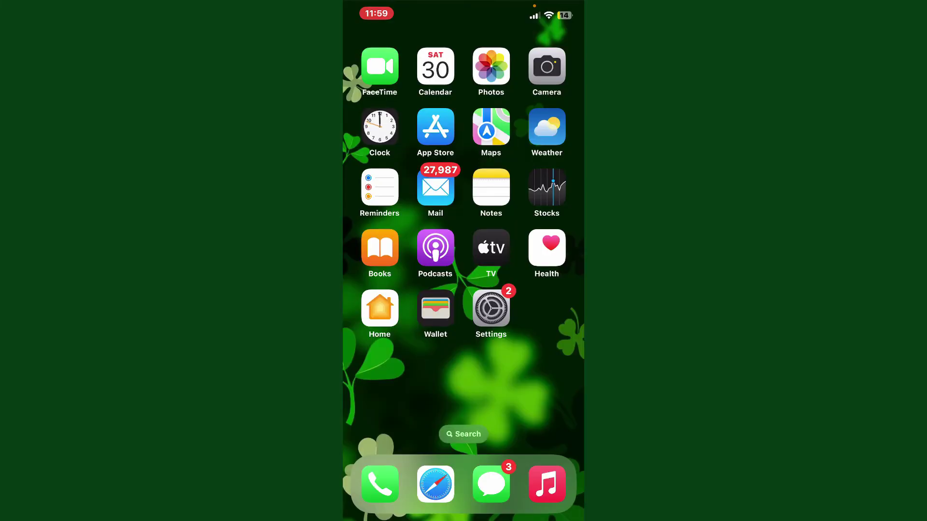